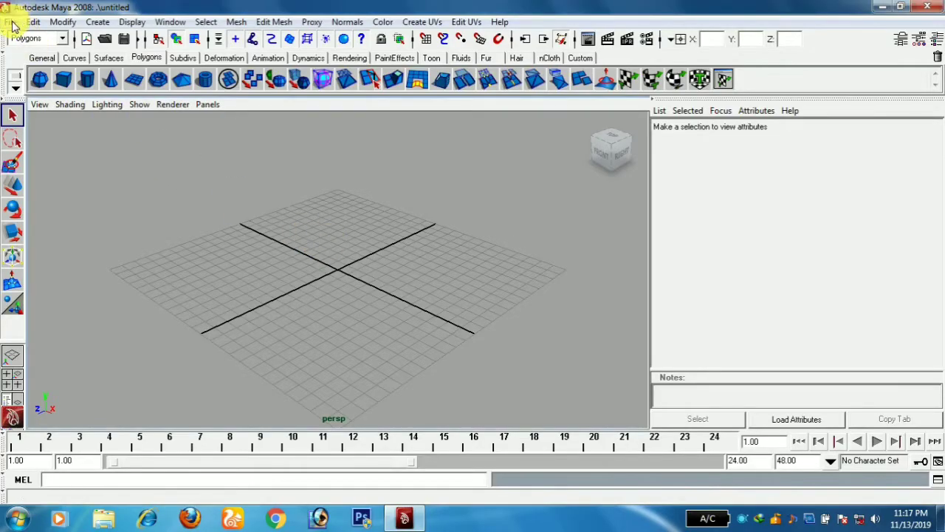
# Step: Open the saved scene uv.mb
pyautogui.click(12, 24)
pyautogui.click(28, 57)
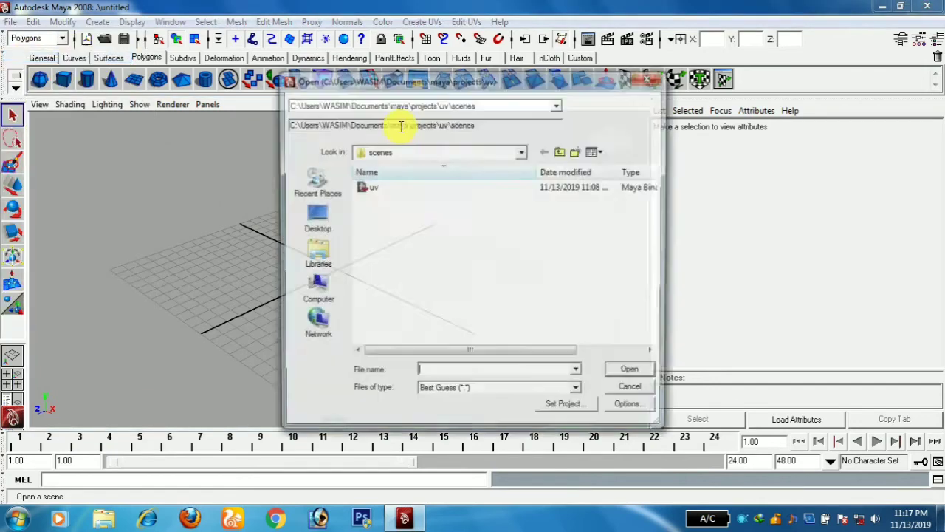
pyautogui.click(373, 187)
pyautogui.click(633, 381)
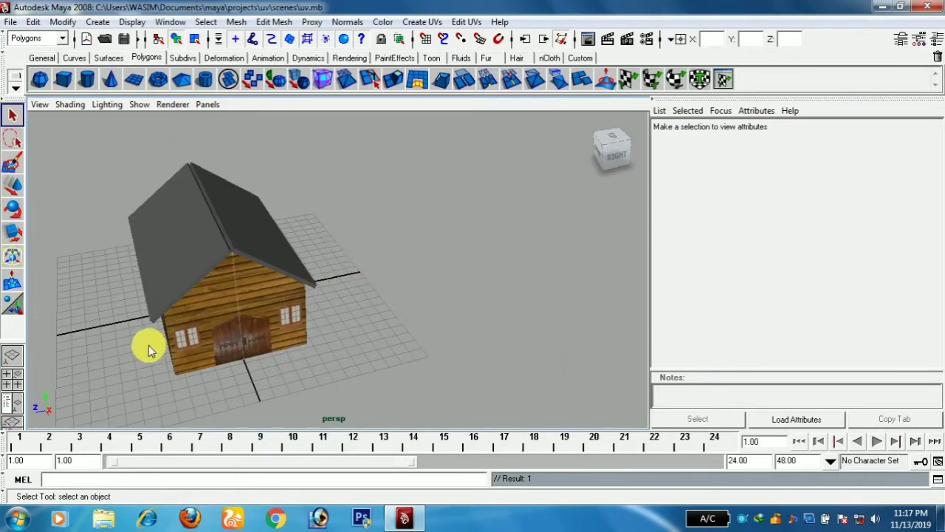
# Step: Orbit and pan around the wood-textured house to inspect it
pyautogui.moveTo(148, 351)
pyautogui.keyDown('alt'); pyautogui.mouseDown()
pyautogui.moveTo(190, 327)
pyautogui.moveTo(215, 340)
pyautogui.mouseUp(); pyautogui.keyUp('alt')
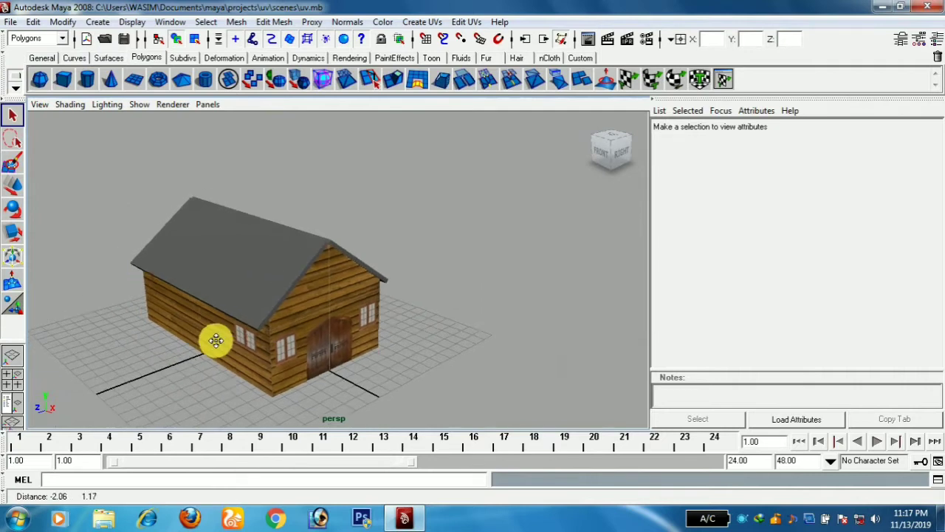
pyautogui.keyDown('alt'); pyautogui.moveTo(215, 339); pyautogui.dragTo(212, 354, button='middle'); pyautogui.keyUp('alt')
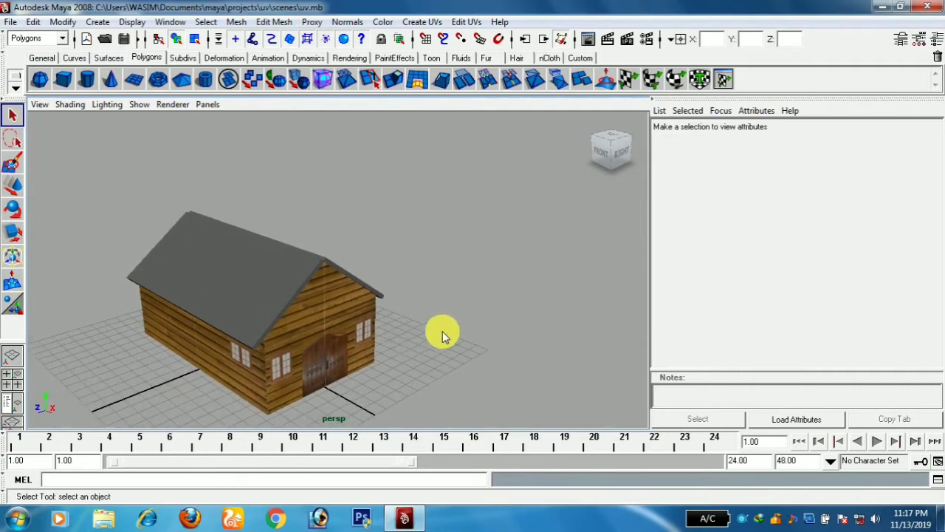
pyautogui.moveTo(442, 331)
pyautogui.keyDown('alt'); pyautogui.mouseDown()
pyautogui.moveTo(386, 359)
pyautogui.moveTo(323, 289)
pyautogui.mouseUp(); pyautogui.keyUp('alt')
# Step: Inspect the right roof plane's shared lambert2 material, then pick the left roof plane
pyautogui.click(303, 282)
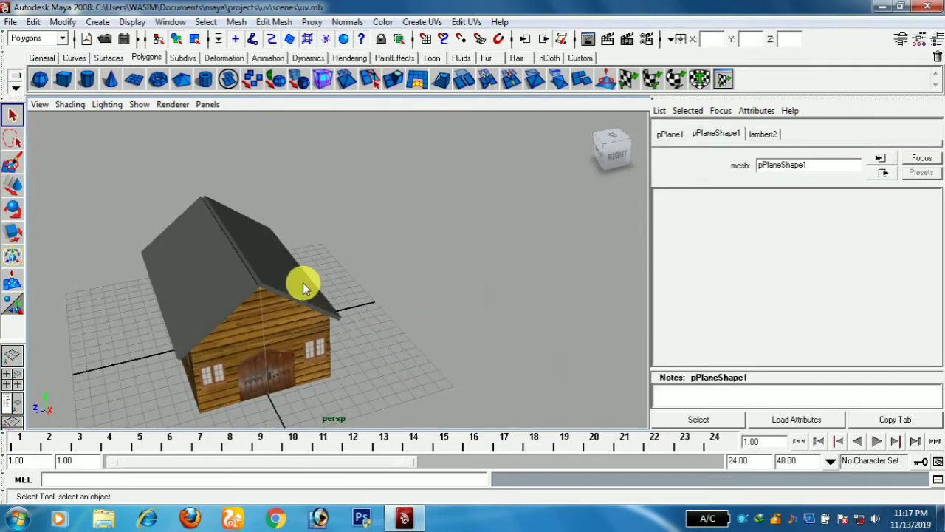
pyautogui.click(768, 134)
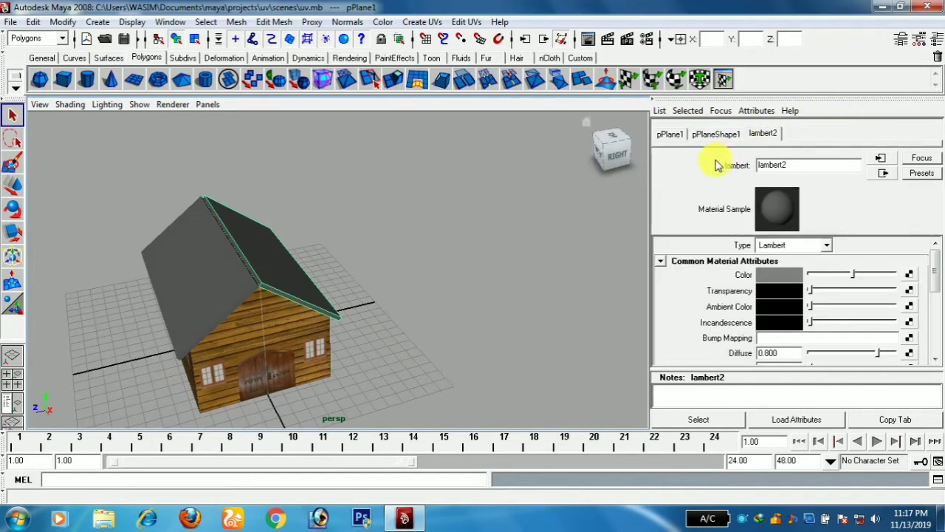
pyautogui.click(230, 274)
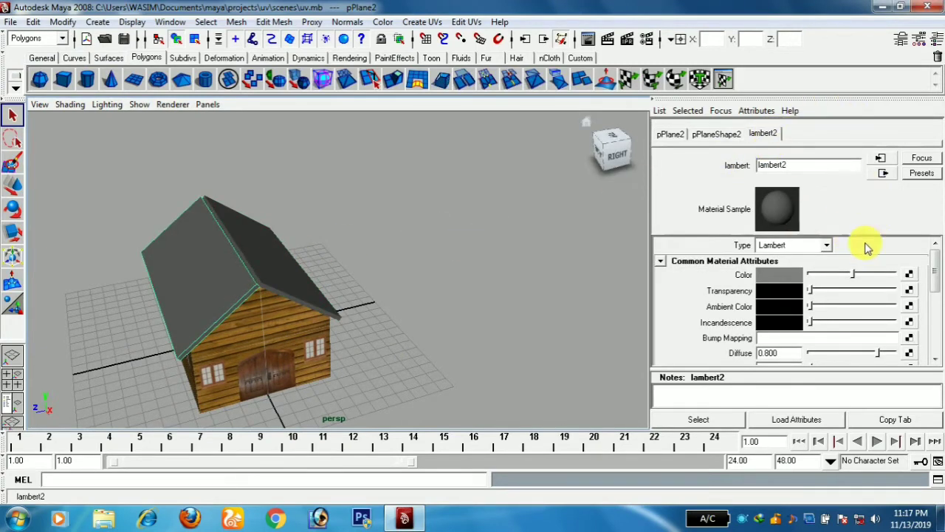
pyautogui.click(199, 263)
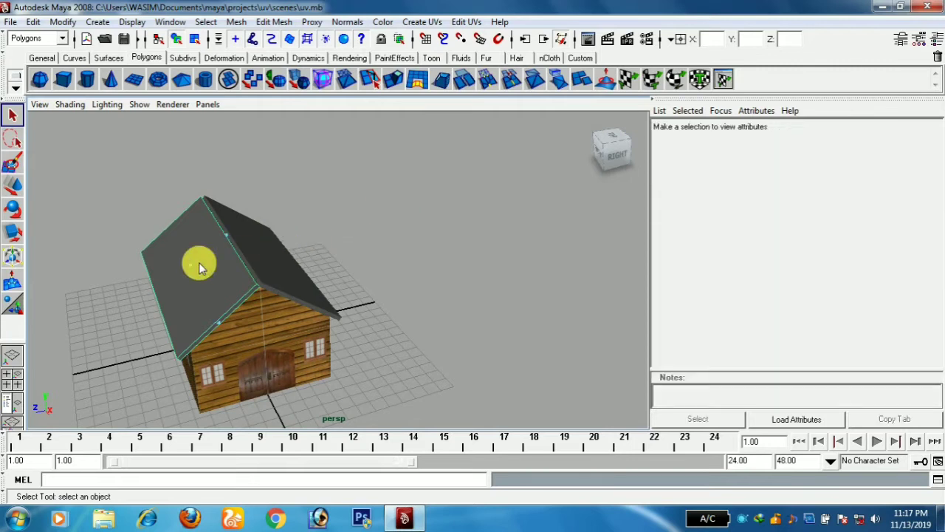
# Step: Assign a new Lambert, lambert3, to the left roof plane and check both planes' materials
pyautogui.rightClick(199, 264)
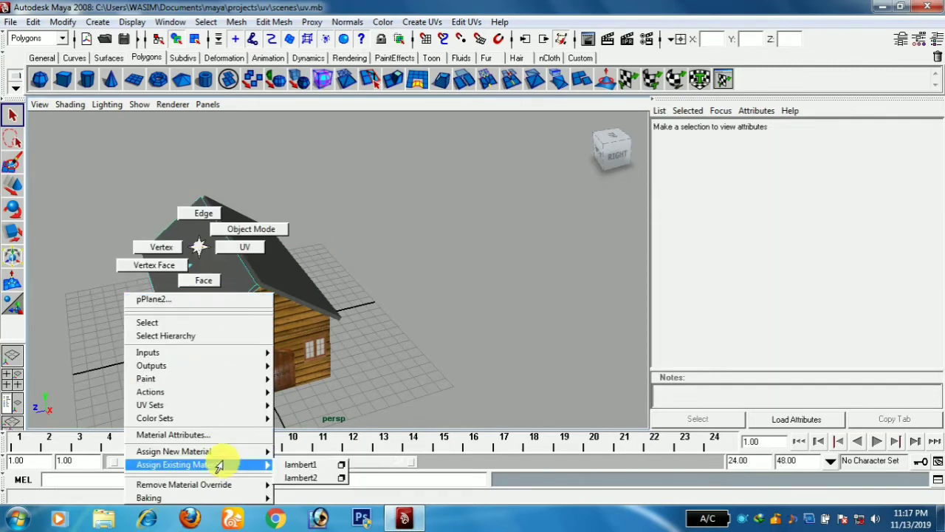
pyautogui.moveTo(174, 451)
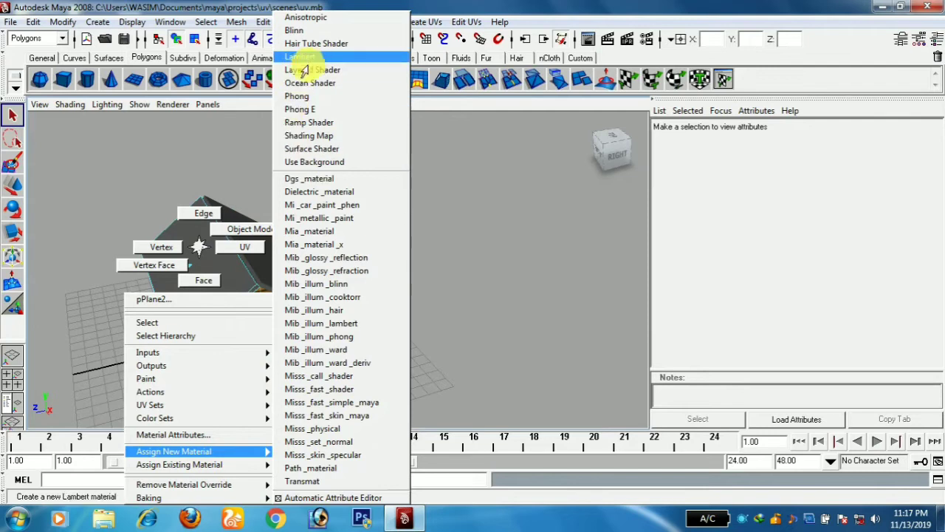
pyautogui.click(306, 65)
pyautogui.click(372, 288)
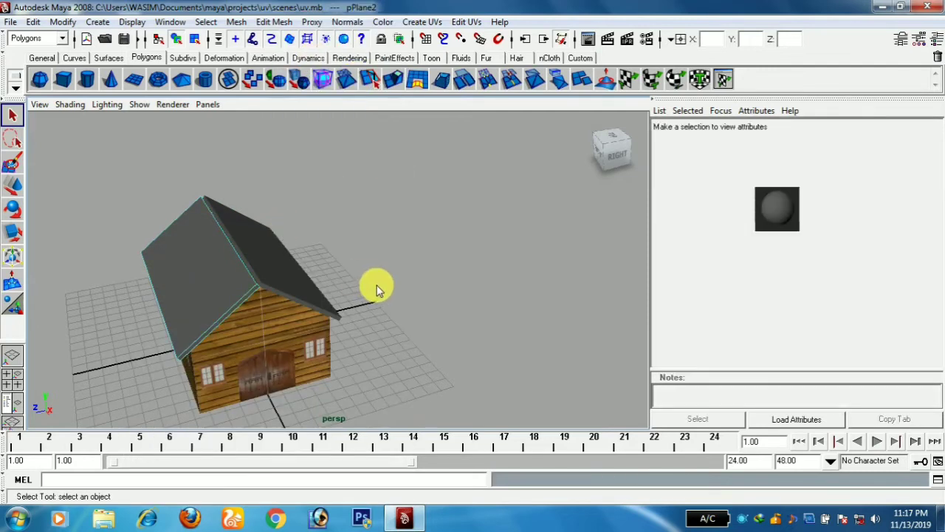
pyautogui.click(297, 281)
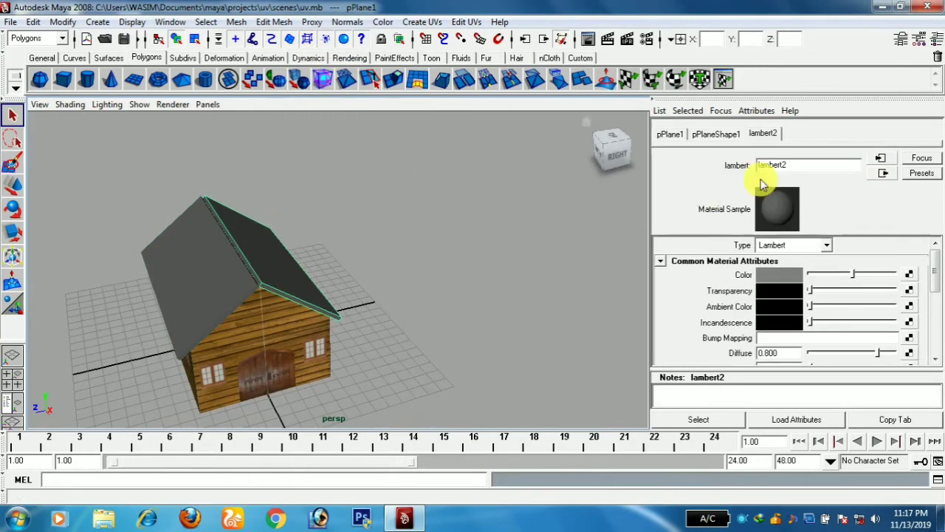
pyautogui.click(205, 254)
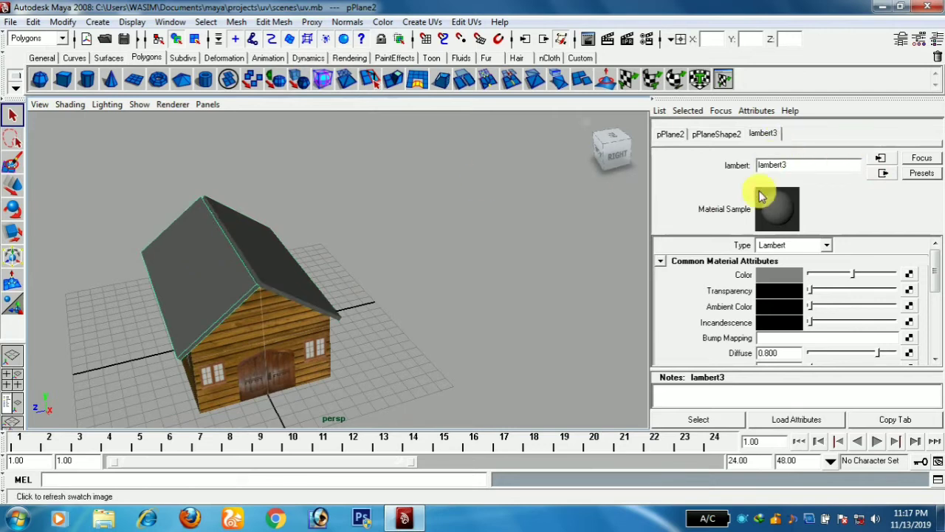
pyautogui.rightClick(199, 273)
pyautogui.moveTo(180, 464)
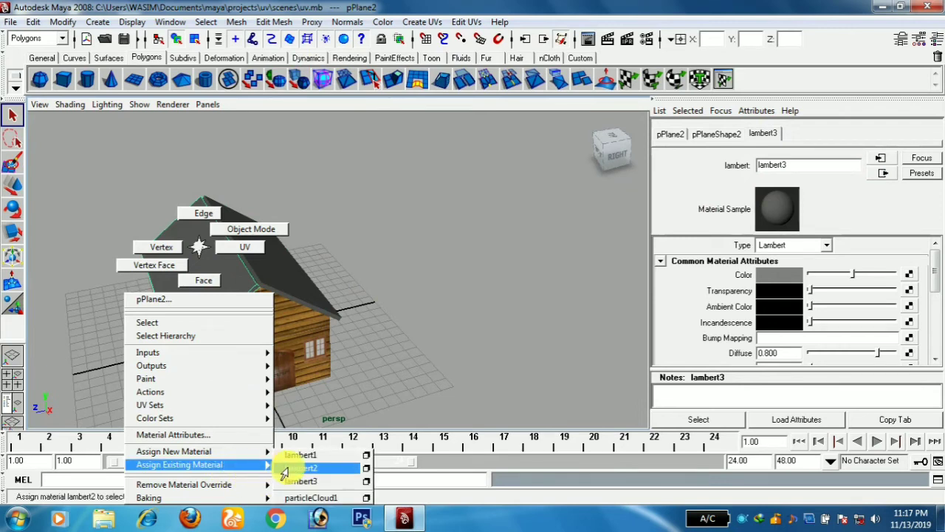
pyautogui.click(284, 473)
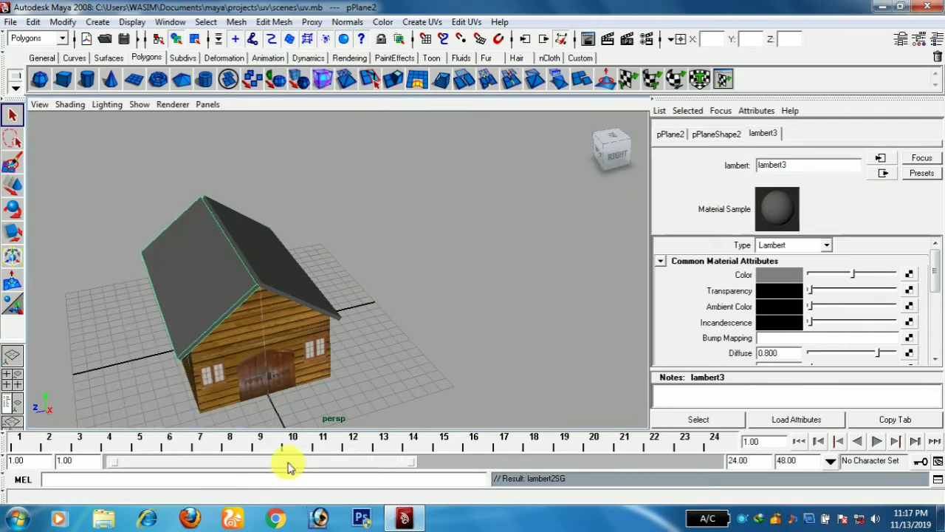
pyautogui.rightClick(211, 299)
pyautogui.moveTo(191, 464)
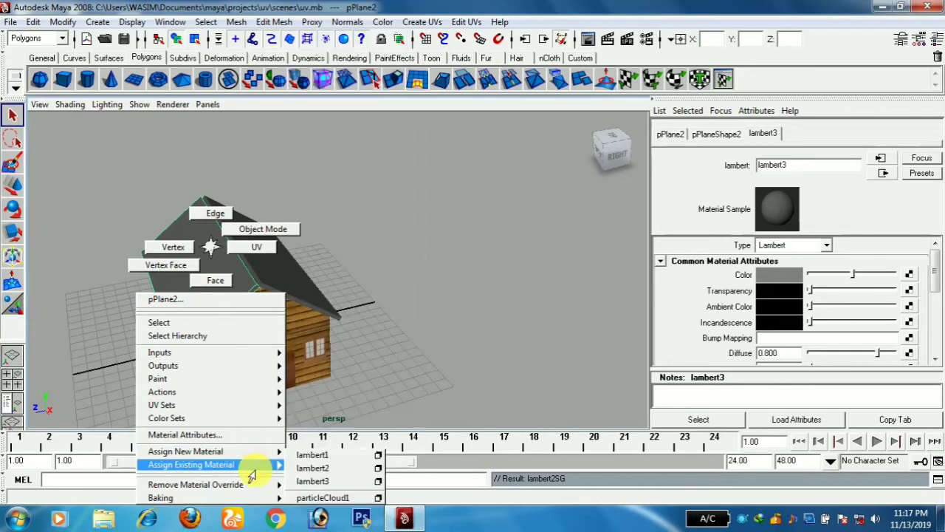
pyautogui.click(310, 455)
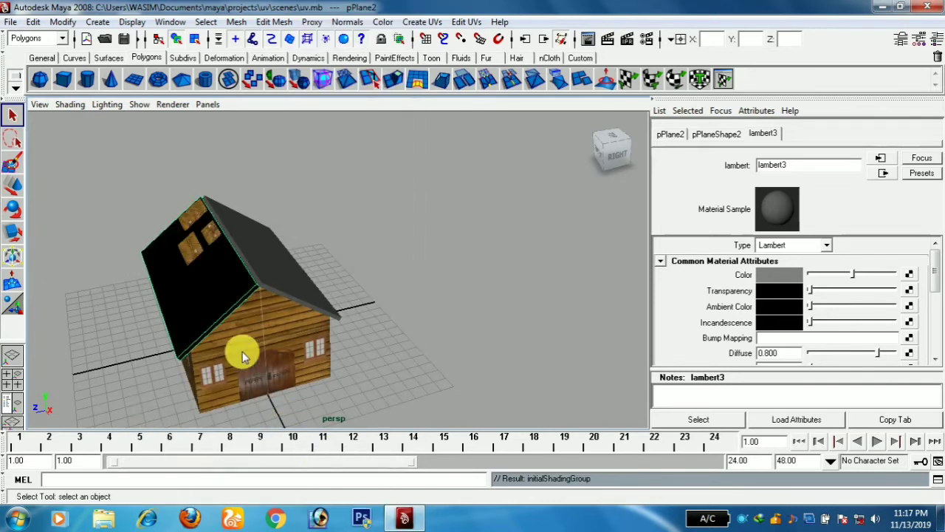
pyautogui.rightClick(212, 279)
pyautogui.moveTo(191, 465)
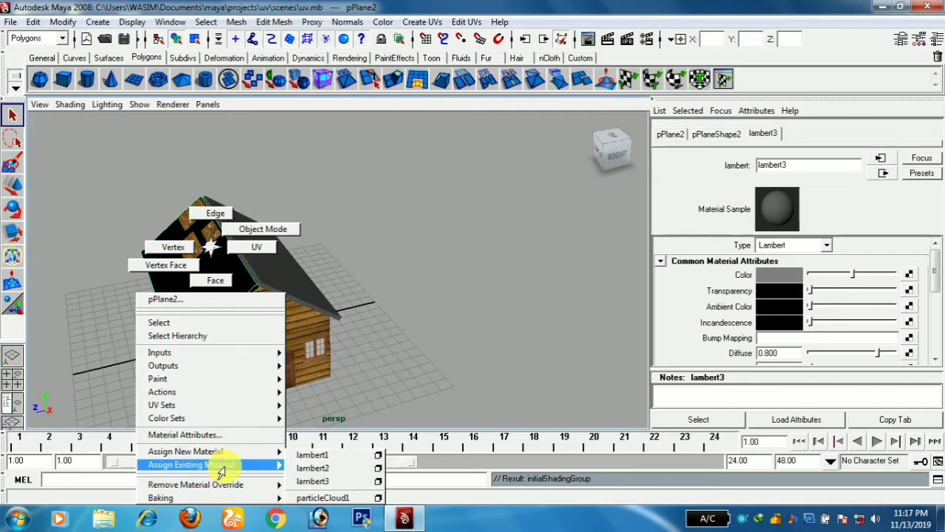
pyautogui.click(307, 479)
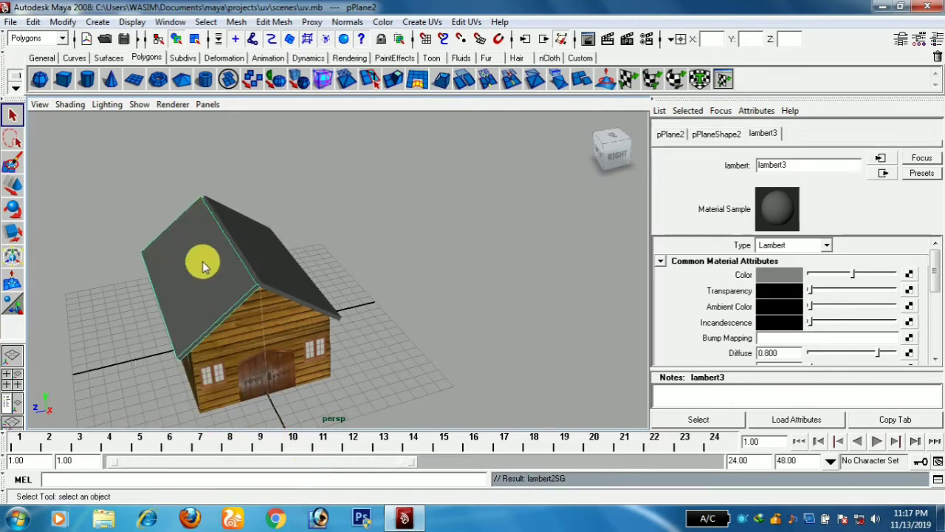
pyautogui.click(369, 271)
pyautogui.click(266, 264)
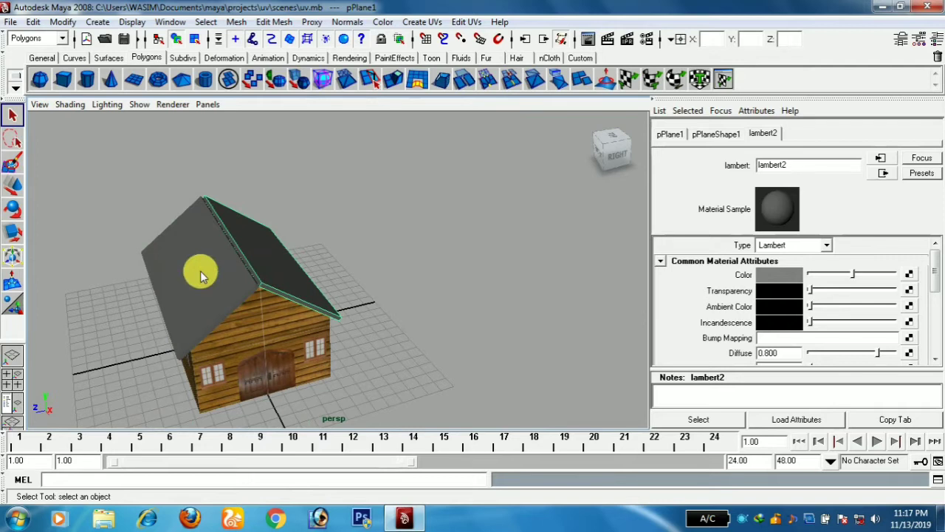
# Step: Select the roof plane, connect a File texture (file2) to lambert2's Color, and browse for its image
pyautogui.click(267, 268)
pyautogui.click(276, 264)
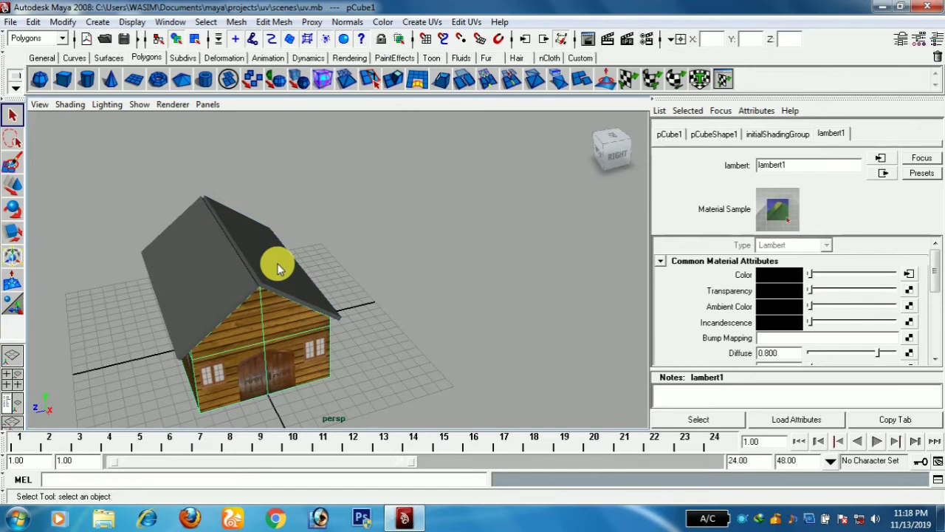
pyautogui.click(279, 281)
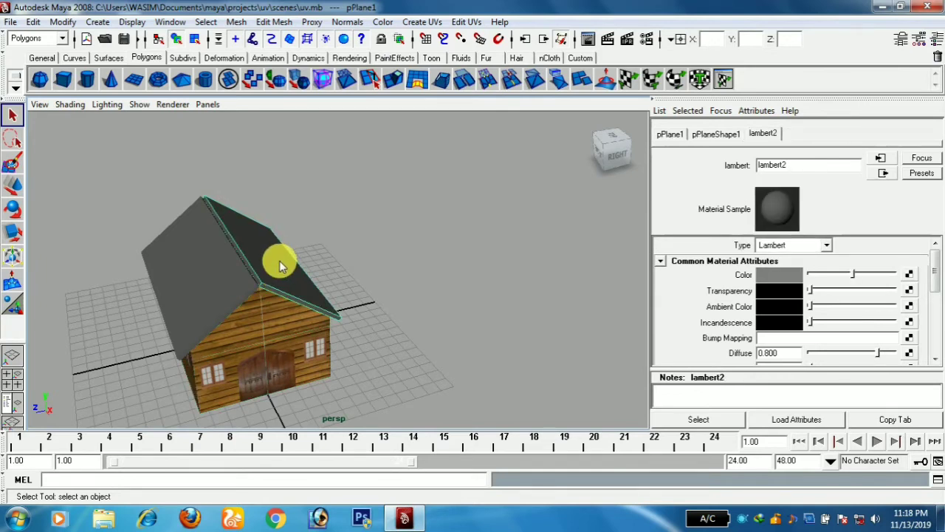
pyautogui.moveTo(280, 263); pyautogui.dragTo(309, 233, button='right')
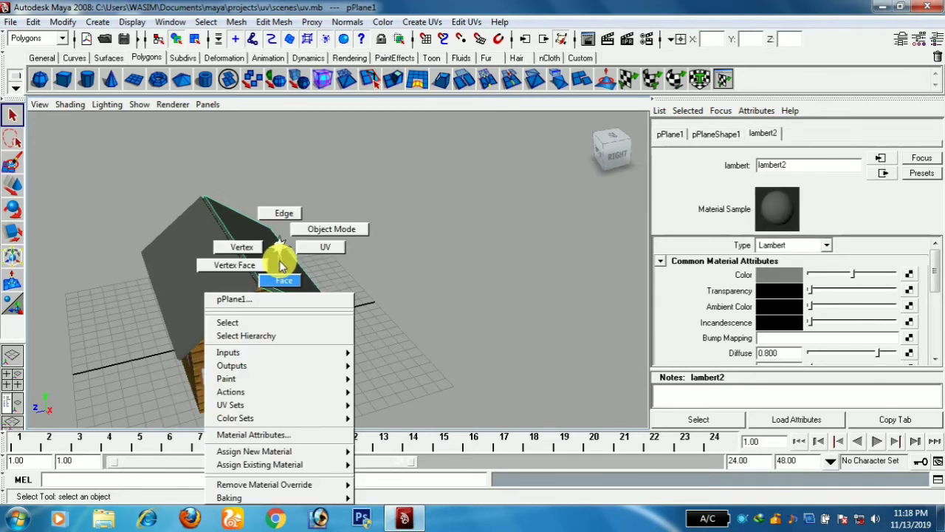
pyautogui.click(909, 275)
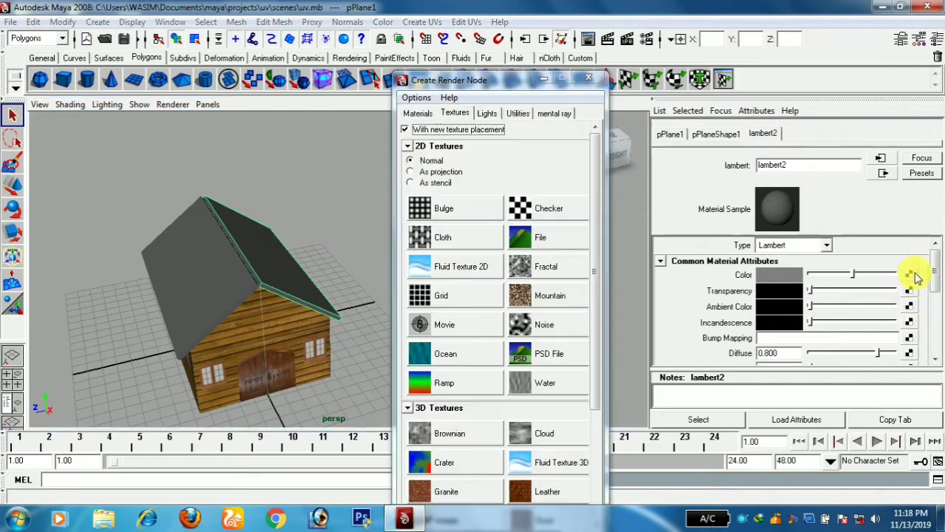
pyautogui.click(539, 237)
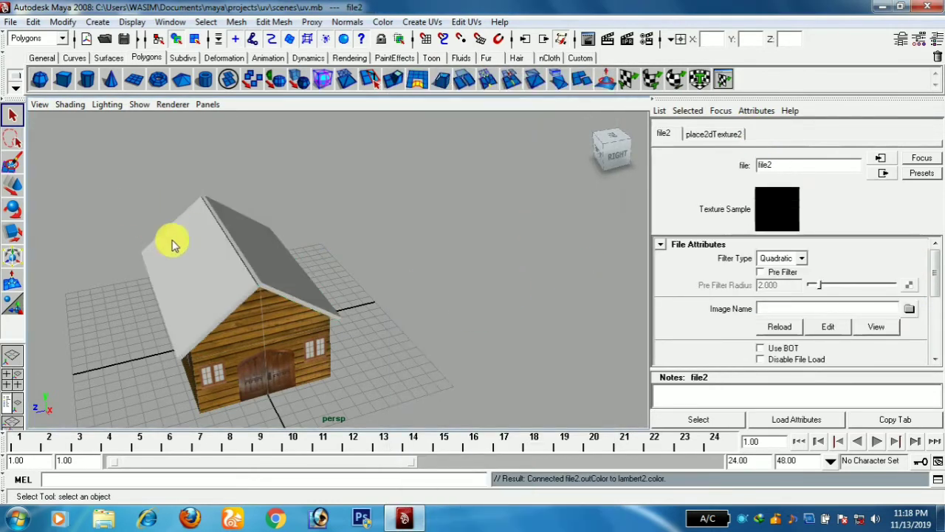
pyautogui.click(910, 309)
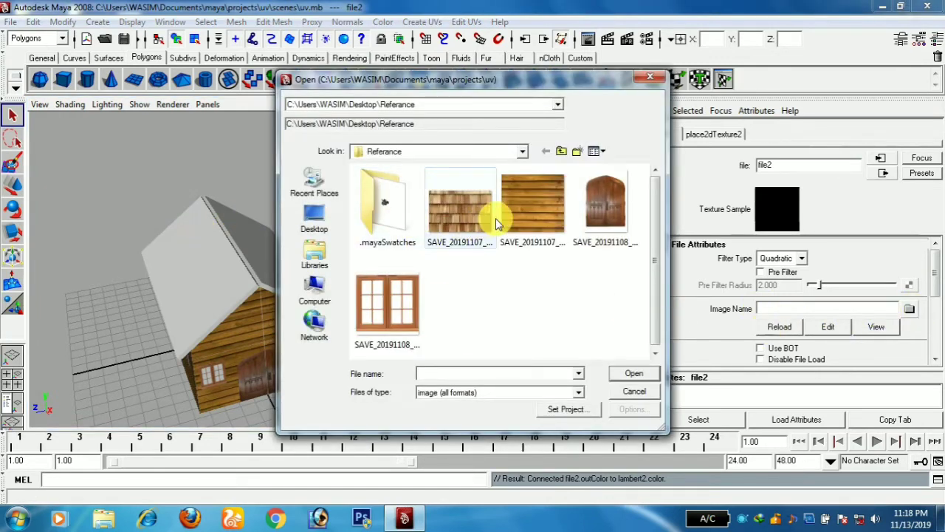
# Step: Load the first wooden shingle image from the Referance folder into file2 and check the roof
pyautogui.click(463, 212)
pyautogui.click(632, 373)
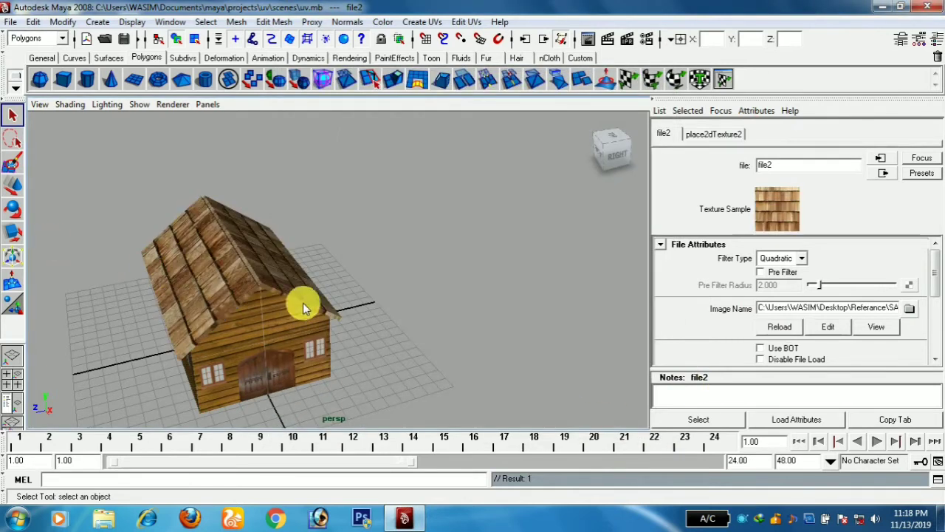
pyautogui.moveTo(414, 327)
pyautogui.keyDown('alt'); pyautogui.mouseDown()
pyautogui.moveTo(397, 316)
pyautogui.moveTo(306, 342)
pyautogui.moveTo(435, 314)
pyautogui.moveTo(488, 329)
pyautogui.moveTo(340, 315)
pyautogui.moveTo(365, 282)
pyautogui.moveTo(403, 302)
pyautogui.moveTo(409, 330)
pyautogui.moveTo(399, 329)
pyautogui.mouseUp(); pyautogui.keyUp('alt')
# Step: In the UV Texture Editor, select pPlane1's UVs and scale them up so shingles tile denser
pyautogui.click(266, 272)
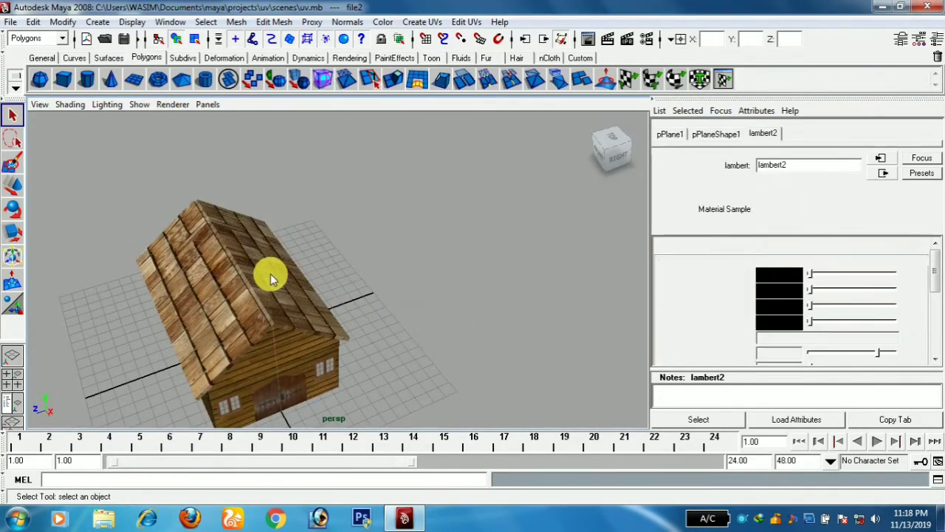
pyautogui.click(469, 22)
pyautogui.click(517, 313)
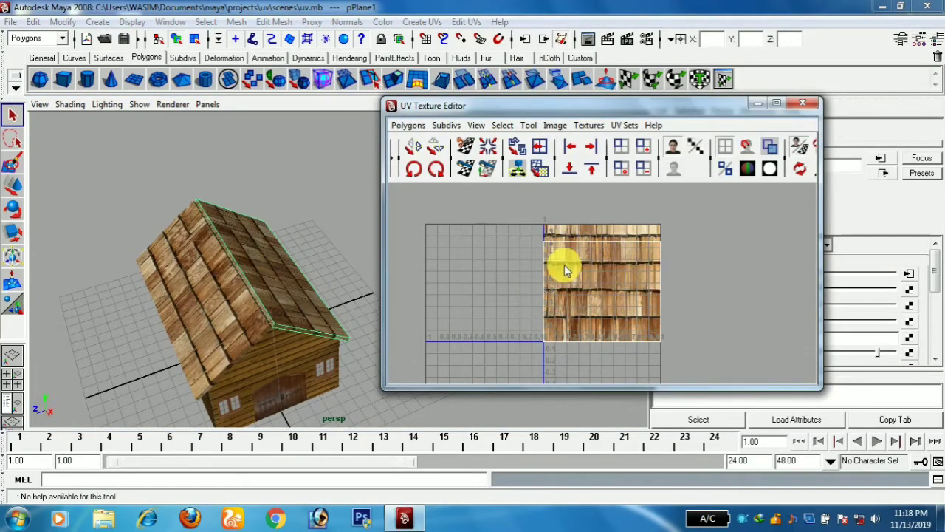
pyautogui.rightClick(566, 270)
pyautogui.click(580, 276)
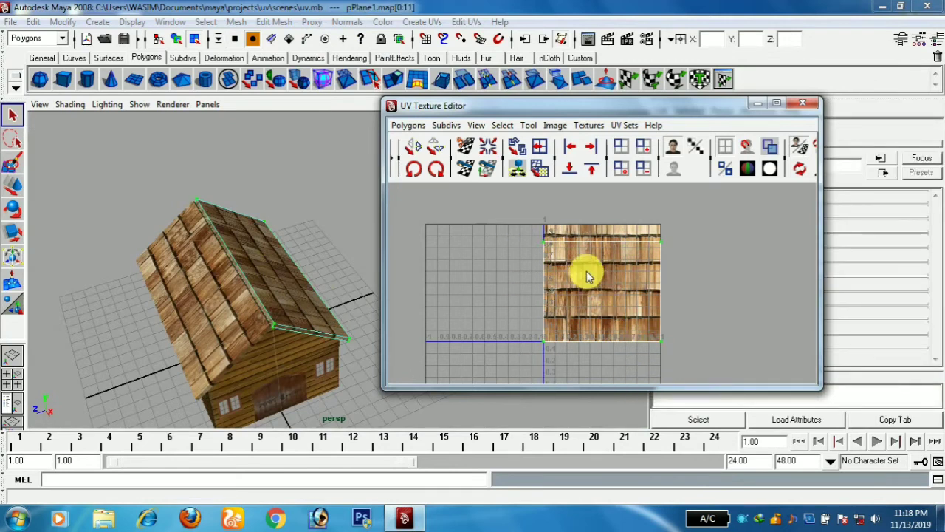
pyautogui.press('r')
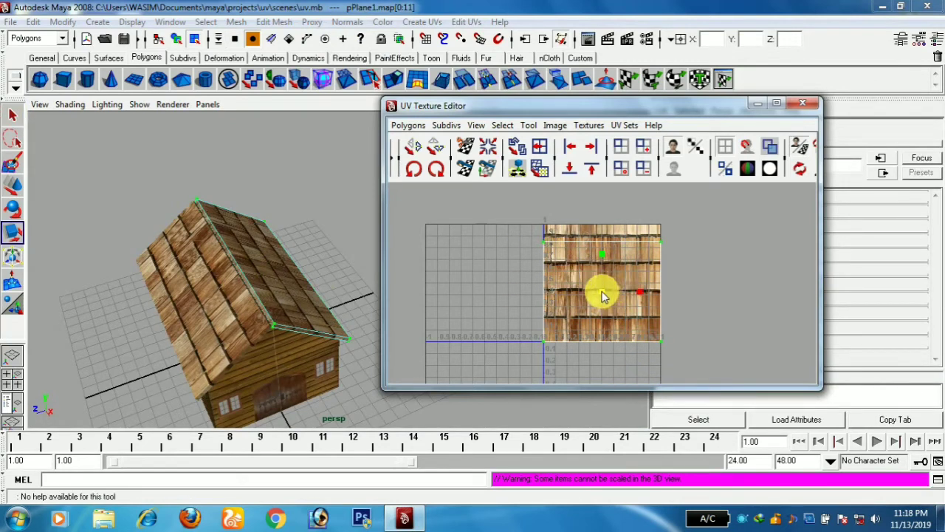
pyautogui.moveTo(602, 296)
pyautogui.mouseDown()
pyautogui.moveTo(544, 305)
pyautogui.moveTo(712, 322)
pyautogui.moveTo(765, 314)
pyautogui.mouseUp()
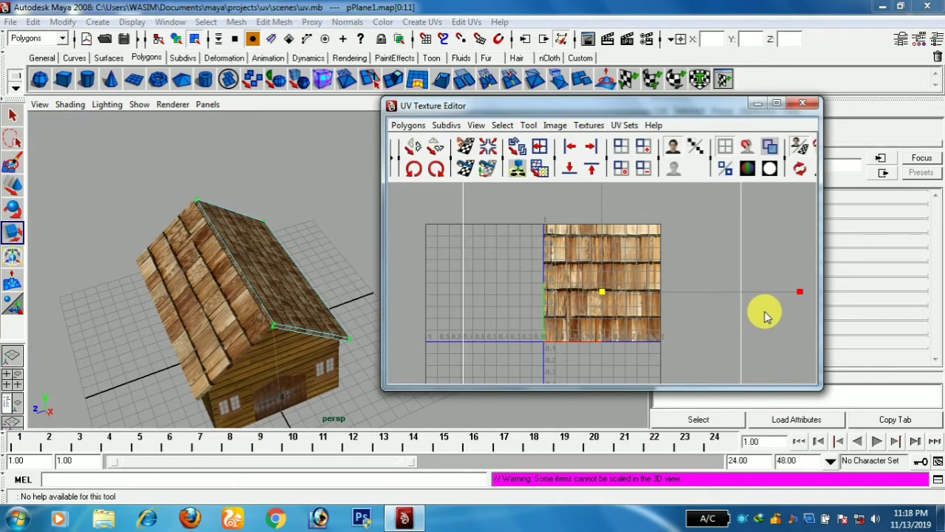
pyautogui.click(757, 104)
pyautogui.click(443, 268)
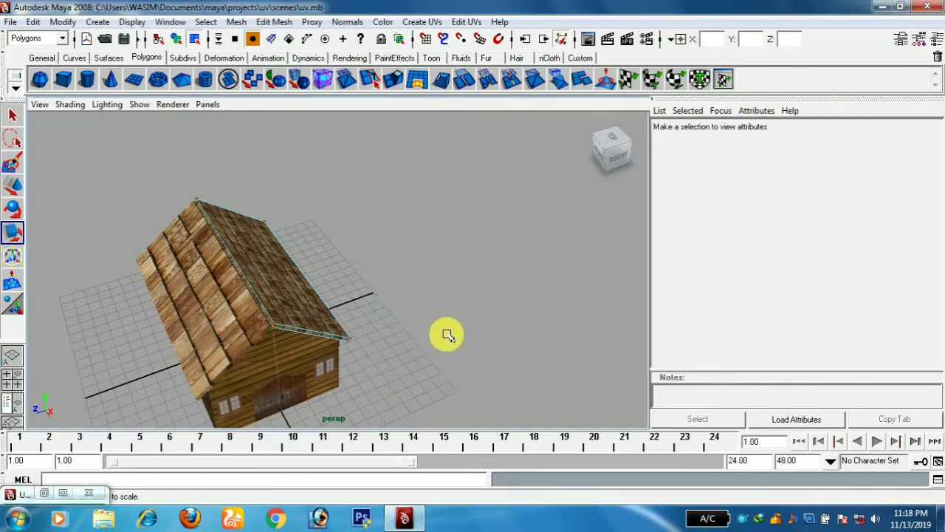
# Step: Orbit to the second roof plane, pPlane2, select it and open the UV Texture Editor
pyautogui.moveTo(448, 334)
pyautogui.keyDown('alt'); pyautogui.mouseDown()
pyautogui.moveTo(328, 342)
pyautogui.moveTo(323, 314)
pyautogui.moveTo(468, 327)
pyautogui.moveTo(418, 327)
pyautogui.moveTo(425, 314)
pyautogui.moveTo(409, 338)
pyautogui.moveTo(362, 342)
pyautogui.moveTo(412, 341)
pyautogui.moveTo(380, 355)
pyautogui.mouseUp(); pyautogui.keyUp('alt')
pyautogui.rightClick(211, 315)
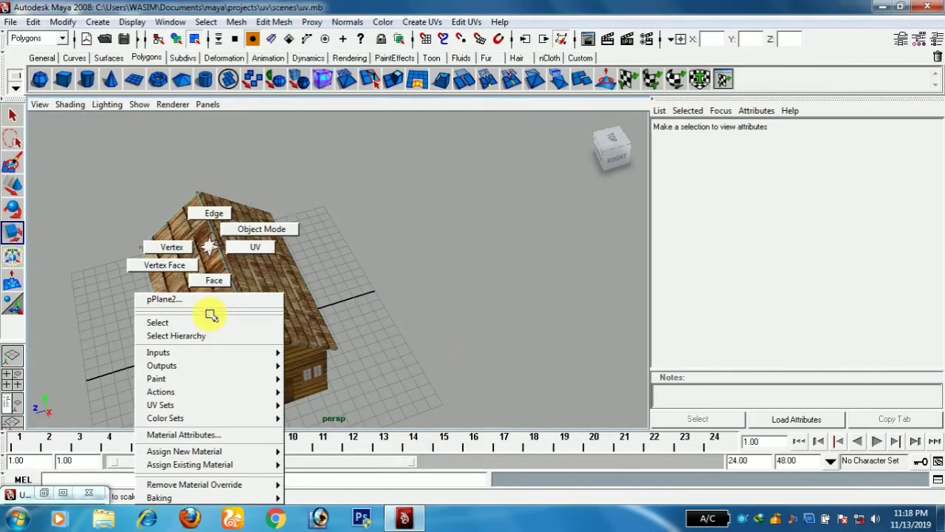
pyautogui.click(211, 319)
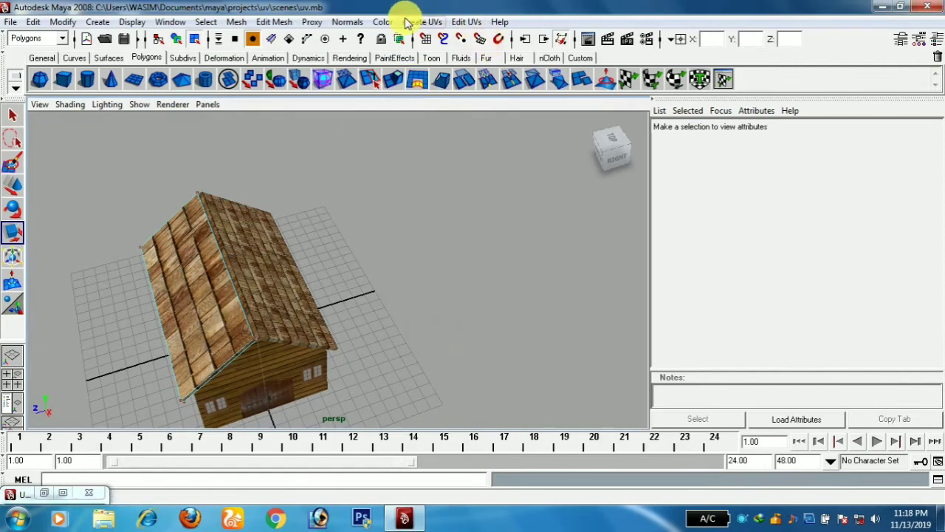
pyautogui.click(457, 21)
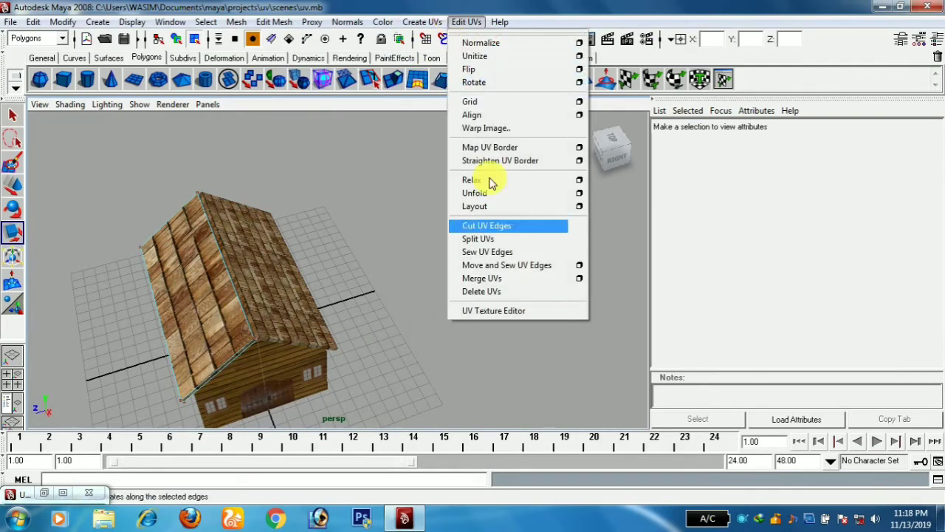
pyautogui.click(501, 310)
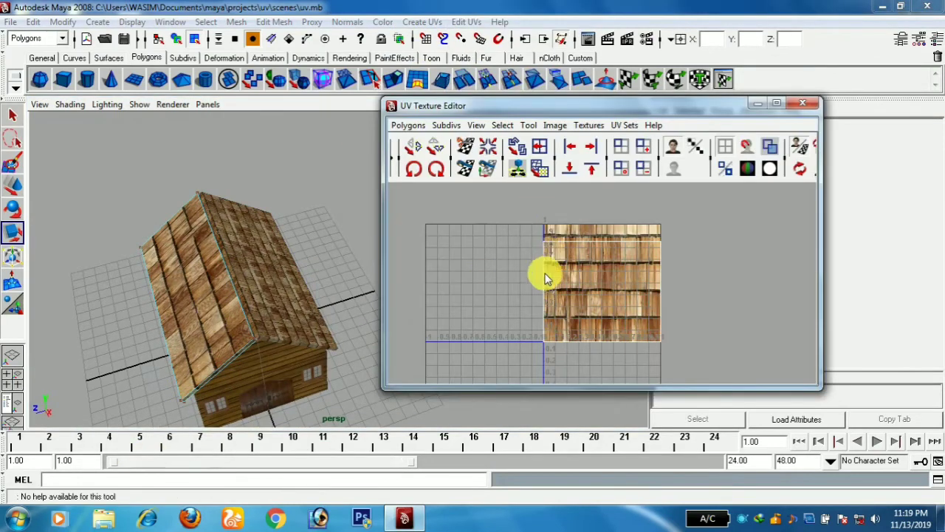
# Step: Scale all of pPlane2's UVs up to match the first side's shingle density, then close the editor
pyautogui.moveTo(551, 362); pyautogui.dragTo(714, 342)
pyautogui.press('r')
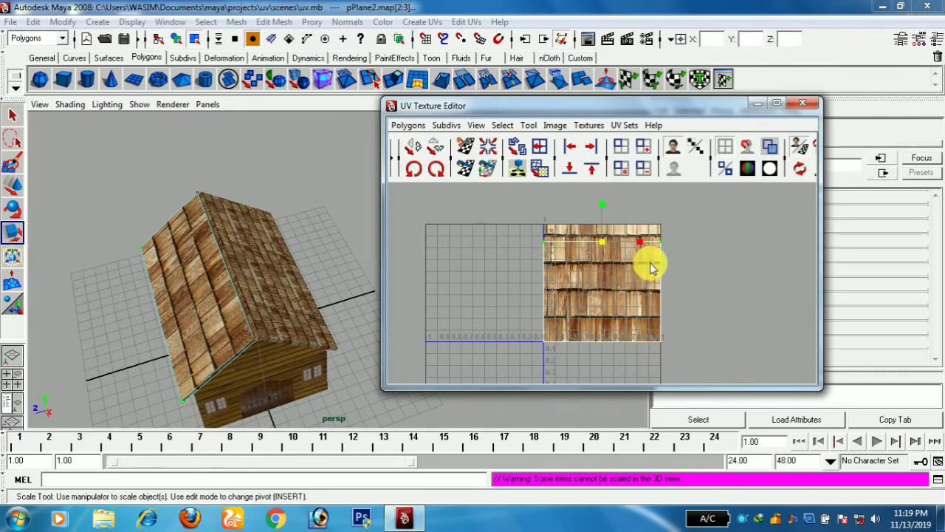
pyautogui.moveTo(603, 246)
pyautogui.mouseDown()
pyautogui.moveTo(623, 257)
pyautogui.moveTo(610, 259)
pyautogui.mouseUp()
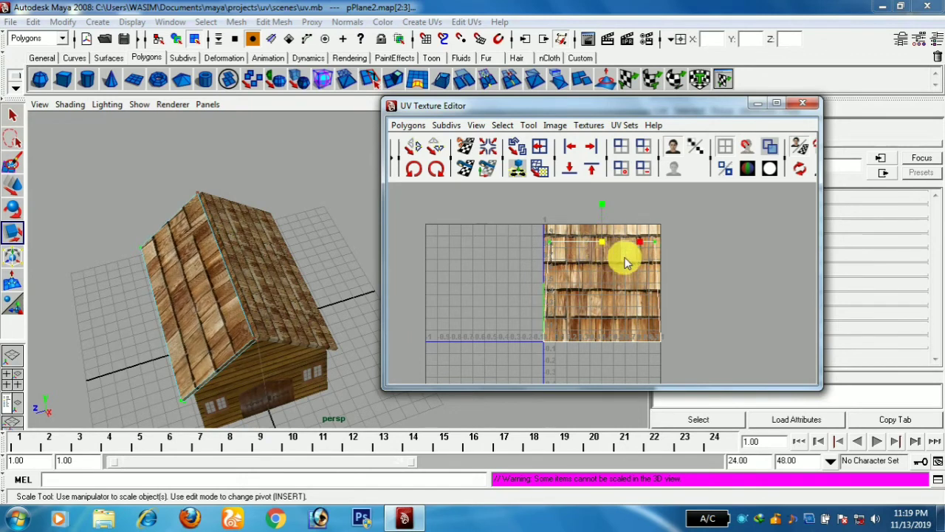
pyautogui.click(599, 278)
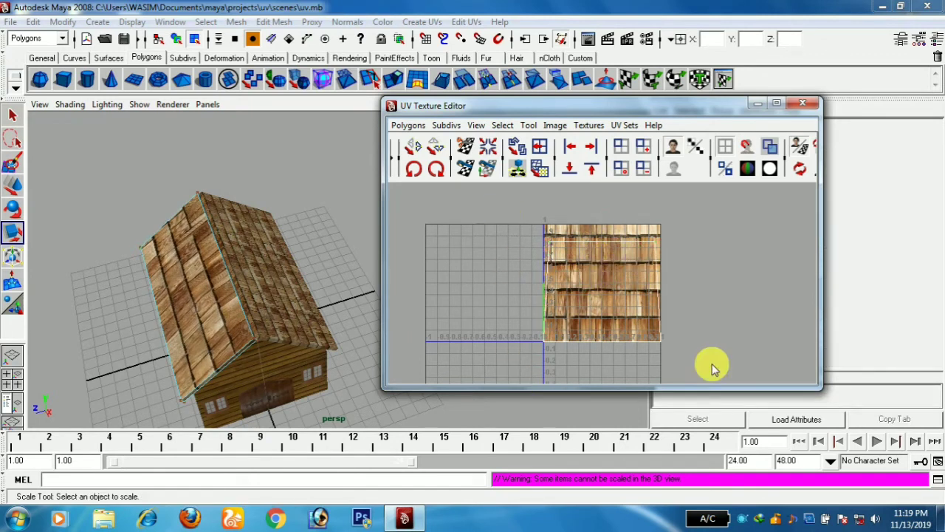
pyautogui.hotkey('ctrl', 'z')
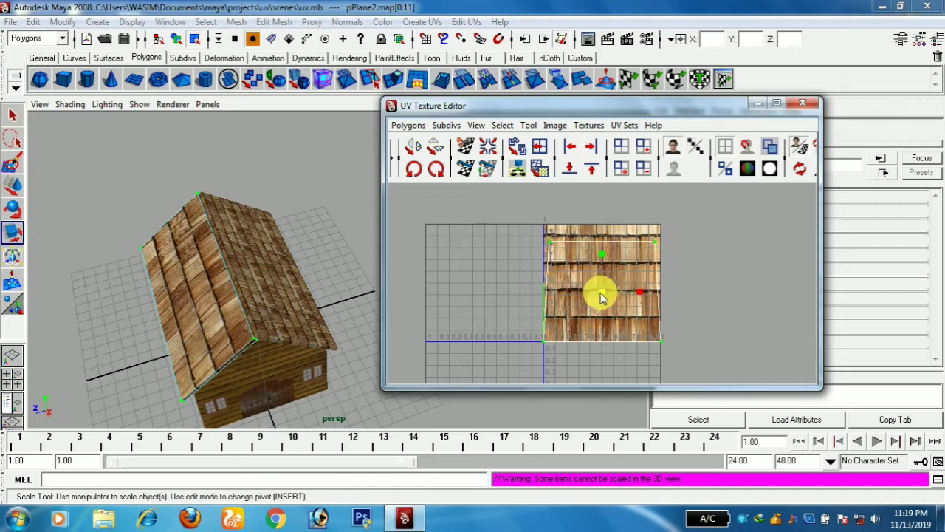
pyautogui.moveTo(602, 297)
pyautogui.mouseDown()
pyautogui.moveTo(639, 280)
pyautogui.moveTo(672, 286)
pyautogui.mouseUp()
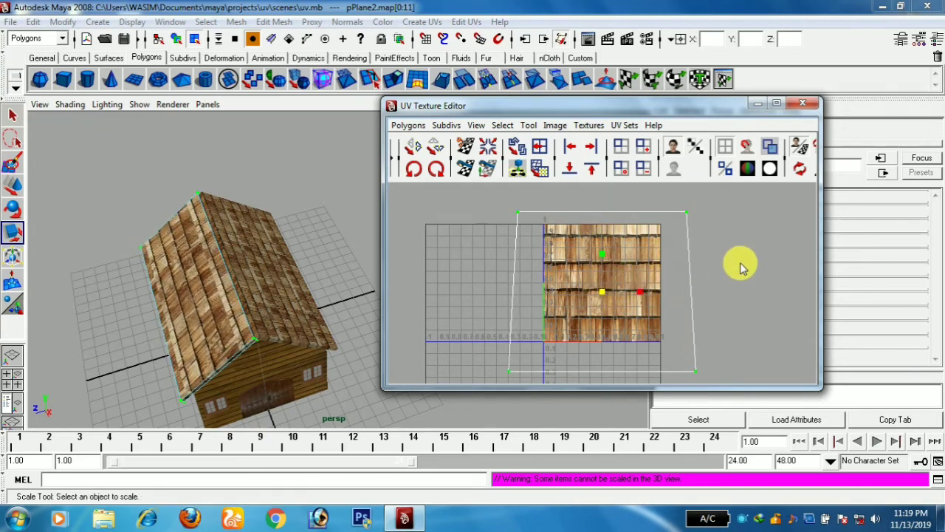
pyautogui.click(741, 267)
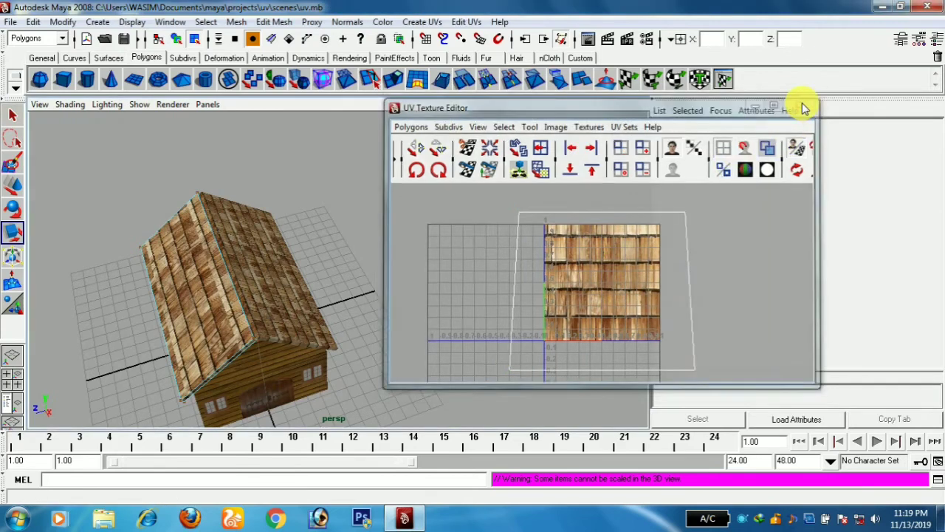
pyautogui.click(802, 104)
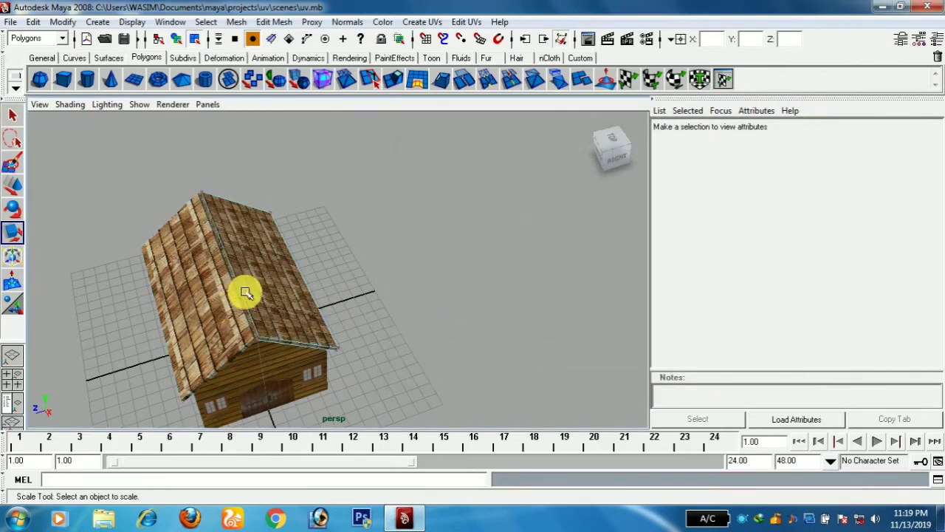
# Step: Tumble and zoom out to a front view of the whole house, then render the current frame
pyautogui.moveTo(246, 293); pyautogui.dragTo(298, 232, button='right')
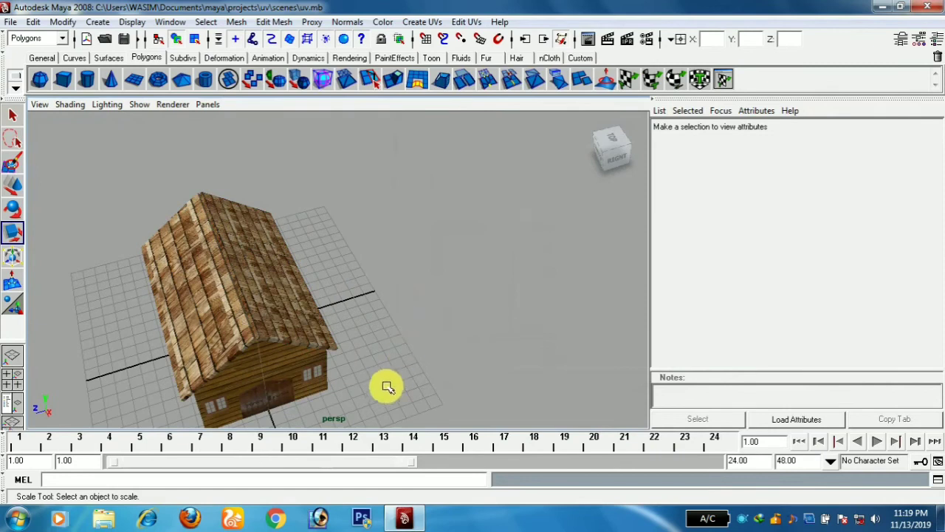
pyautogui.moveTo(385, 389)
pyautogui.keyDown('alt'); pyautogui.mouseDown()
pyautogui.moveTo(409, 350)
pyautogui.moveTo(428, 339)
pyautogui.moveTo(330, 345)
pyautogui.moveTo(449, 357)
pyautogui.moveTo(414, 354)
pyautogui.mouseUp(); pyautogui.keyUp('alt')
pyautogui.keyDown('alt'); pyautogui.moveTo(414, 354); pyautogui.dragTo(392, 345, button='right'); pyautogui.keyUp('alt')
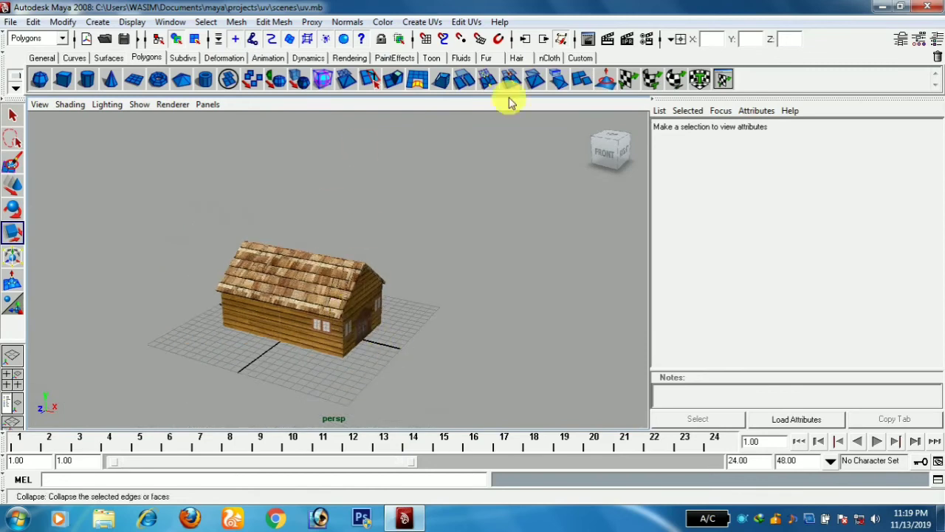
pyautogui.click(597, 37)
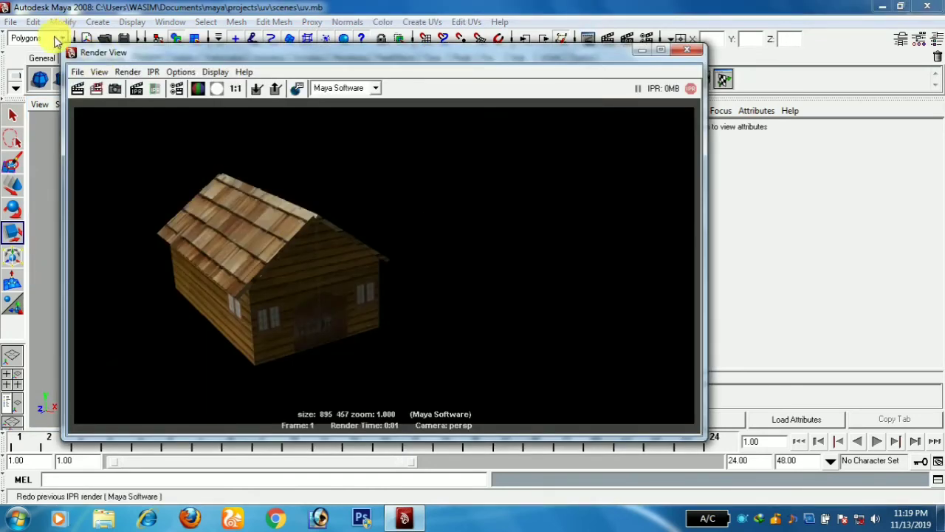
# Step: Redo the Maya Software render, dismiss the Output Window, and close Render View
pyautogui.click(78, 88)
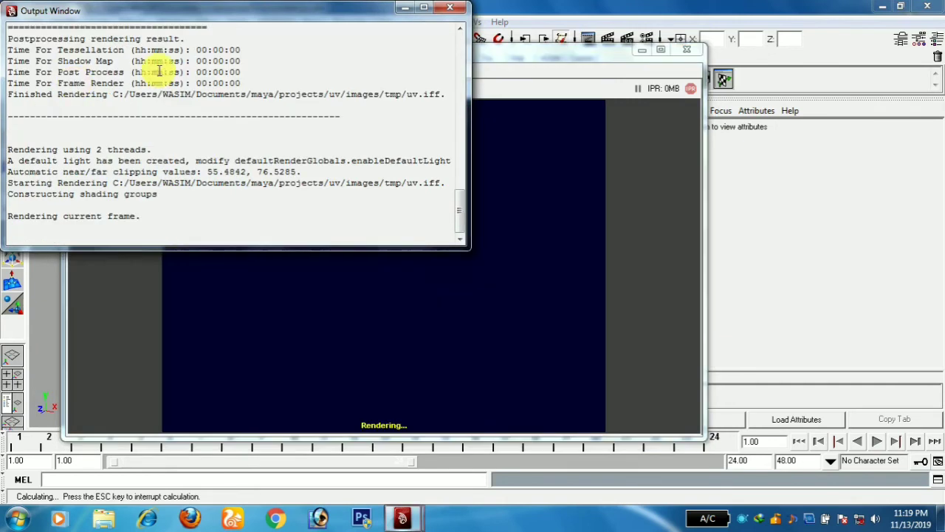
pyautogui.click(410, 8)
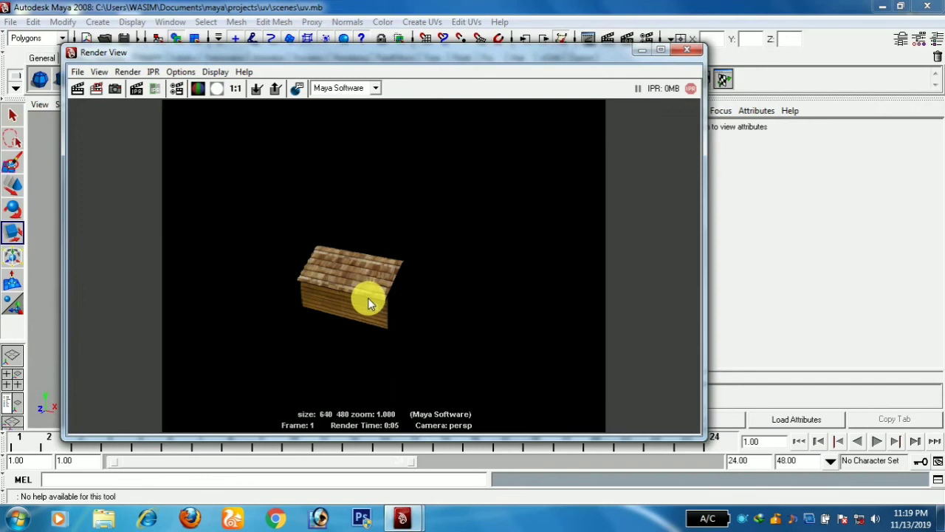
pyautogui.click(695, 52)
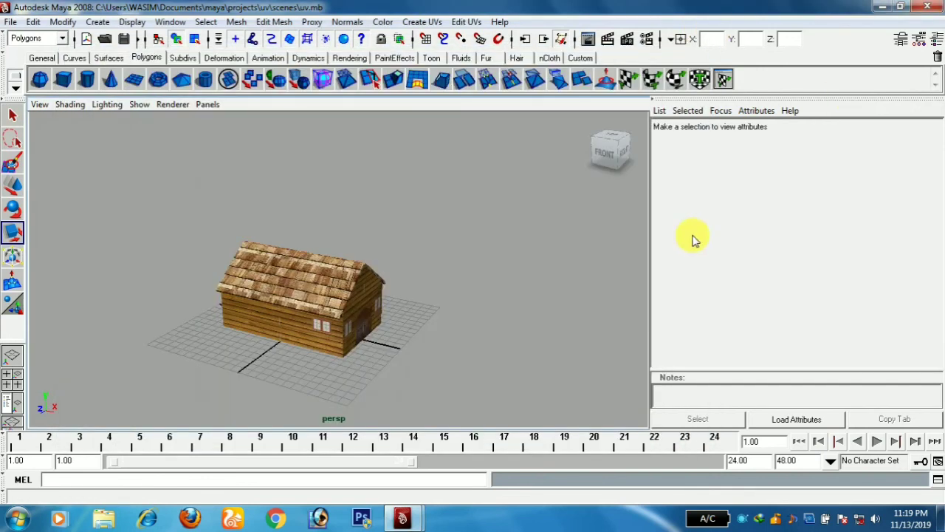